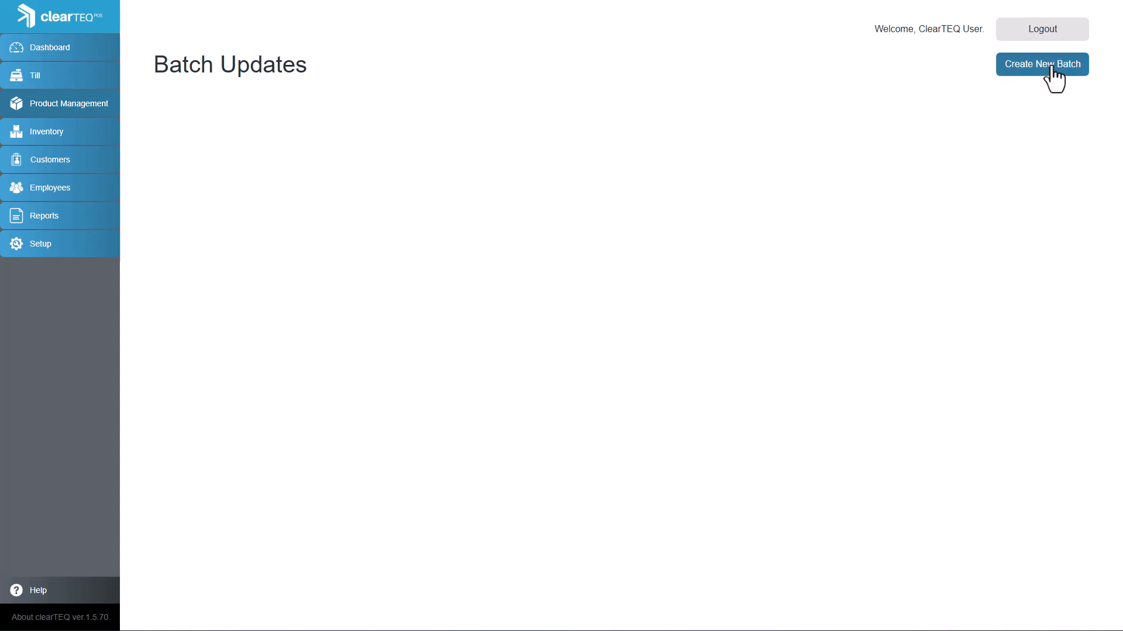
# - Create a new batch named Tax Relief with the description "GST/HST Holiday Tax Relief"
pyautogui.click(1054, 76)
pyautogui.click(759, 153)
pyautogui.write('Tax Re')
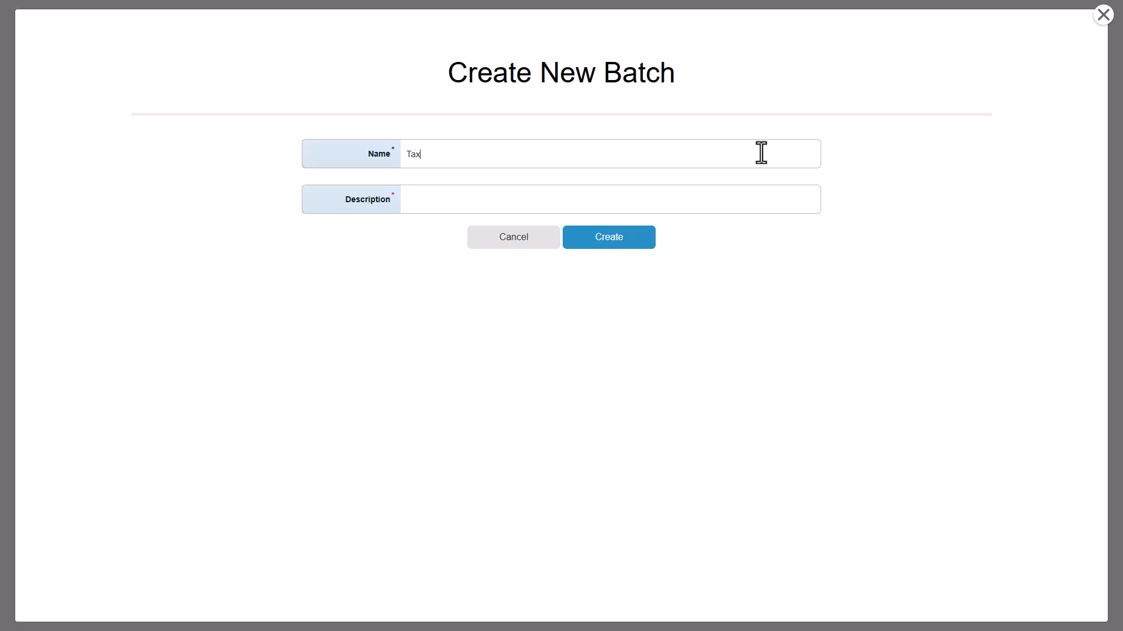
pyautogui.write('lief')
pyautogui.write('GST/HST Holiday Tax Relief')
pyautogui.click(654, 240)
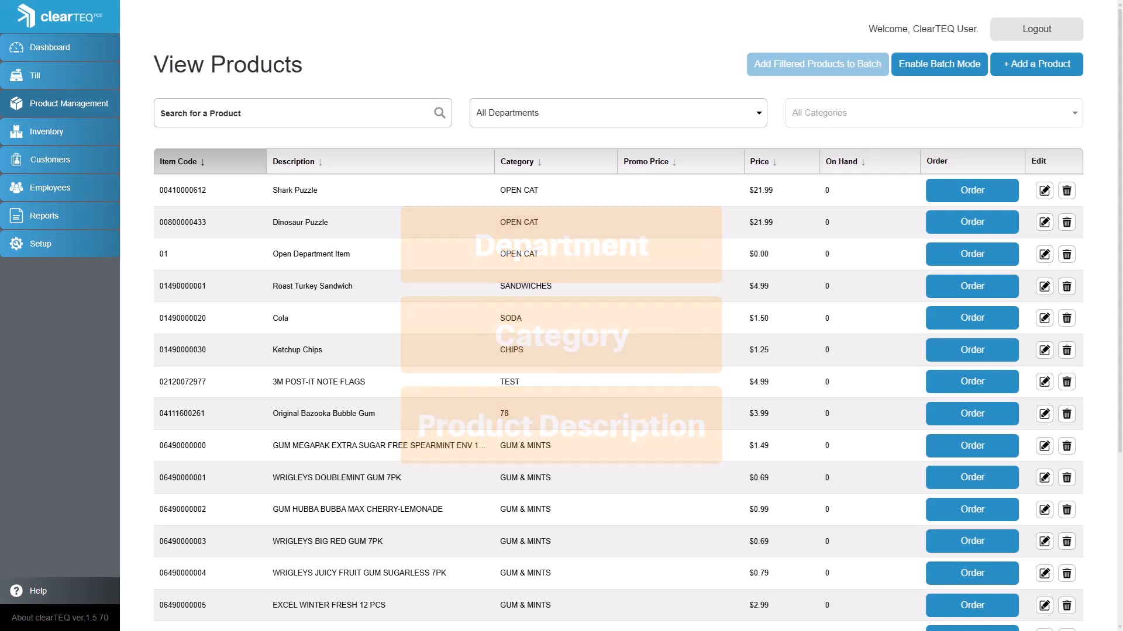
# - Filter the product list to the CONFECTIONARY department, covering all of its categories
pyautogui.click(759, 114)
pyautogui.click(740, 184)
pyautogui.click(812, 124)
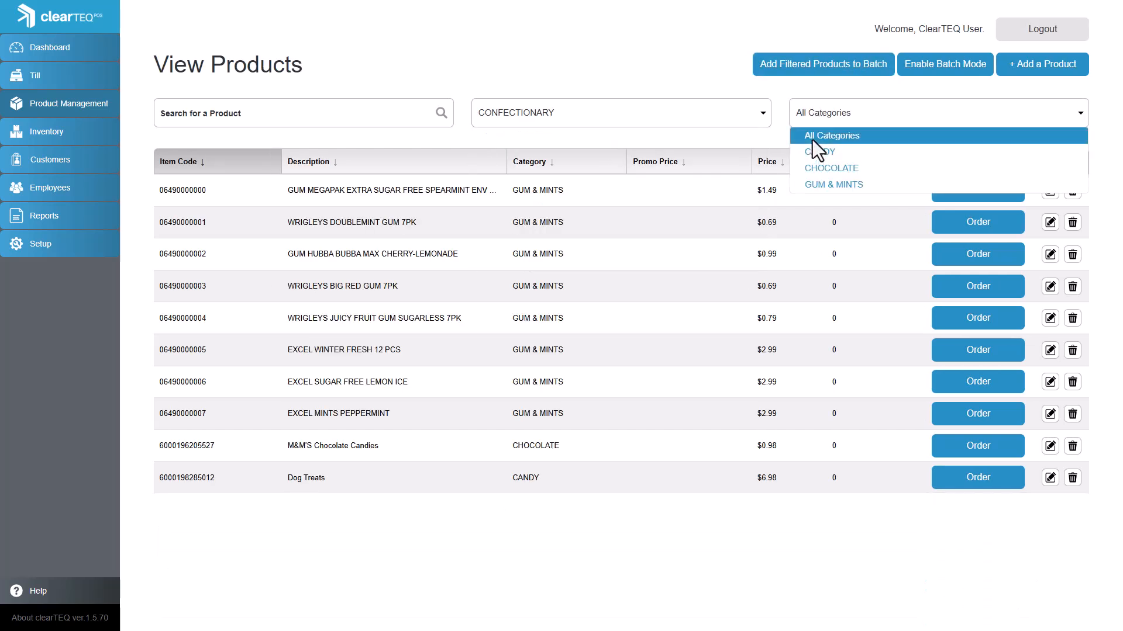
pyautogui.click(812, 137)
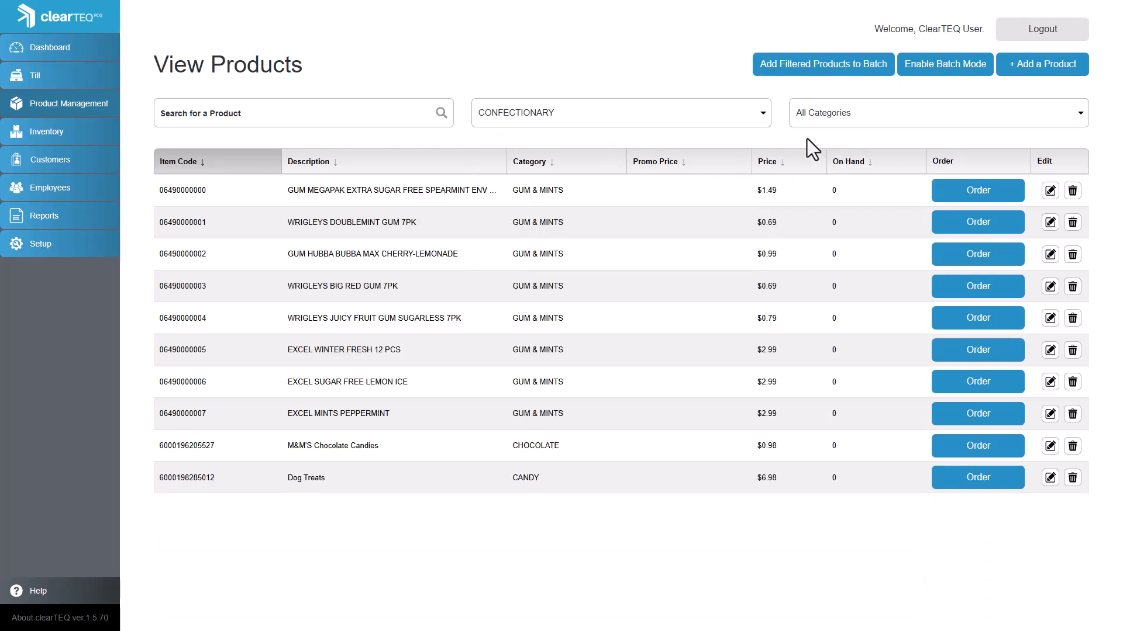
# - Search all departments for "puzzle" and add the filtered products to the Tax Relief batch
pyautogui.click(533, 111)
pyautogui.click(534, 137)
pyautogui.click(389, 113)
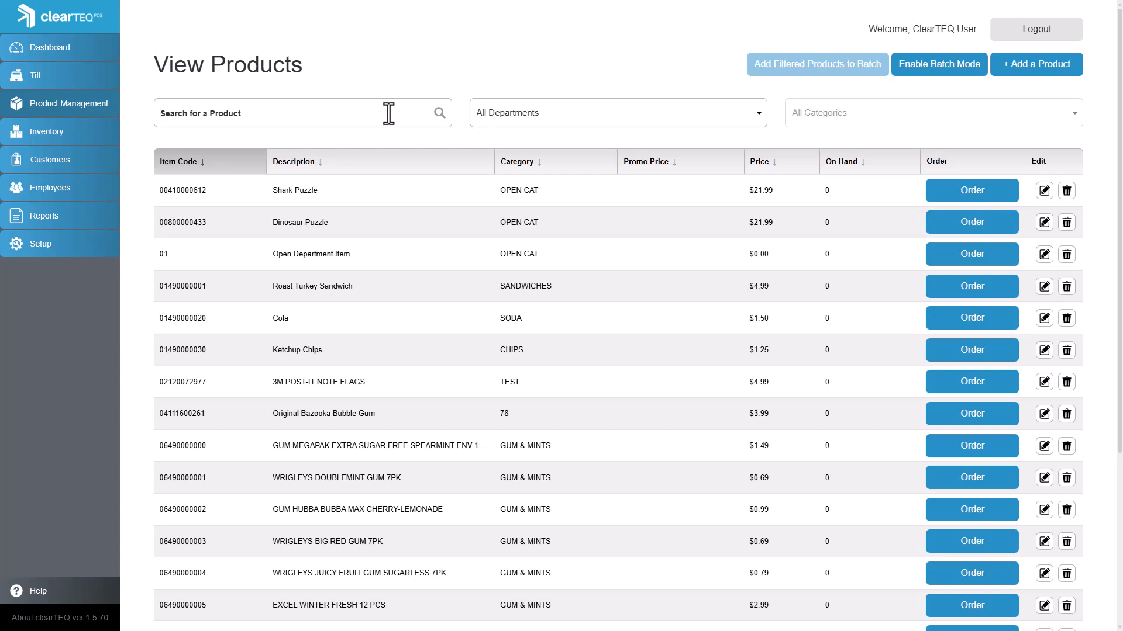
pyautogui.write('puzzle')
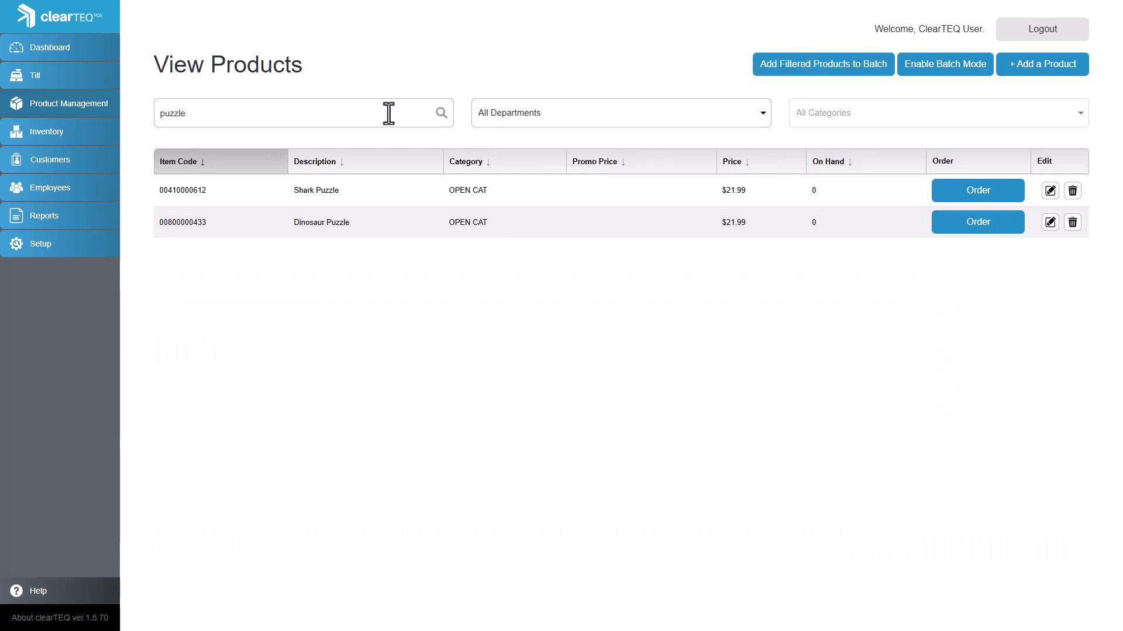
pyautogui.click(800, 84)
pyautogui.click(813, 156)
pyautogui.click(809, 180)
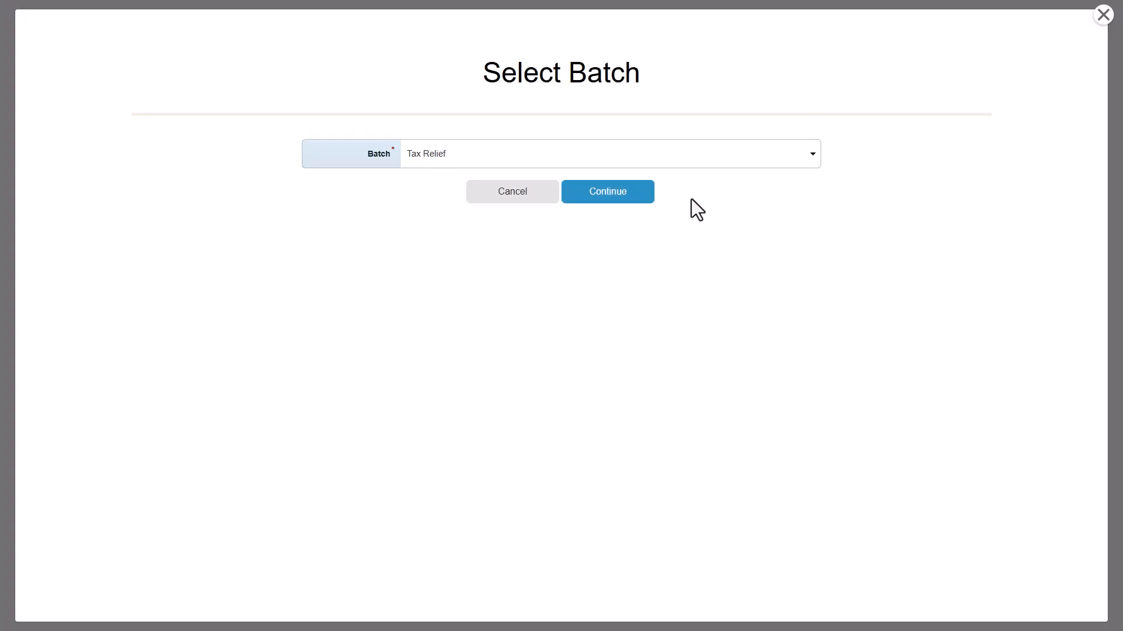
pyautogui.click(629, 202)
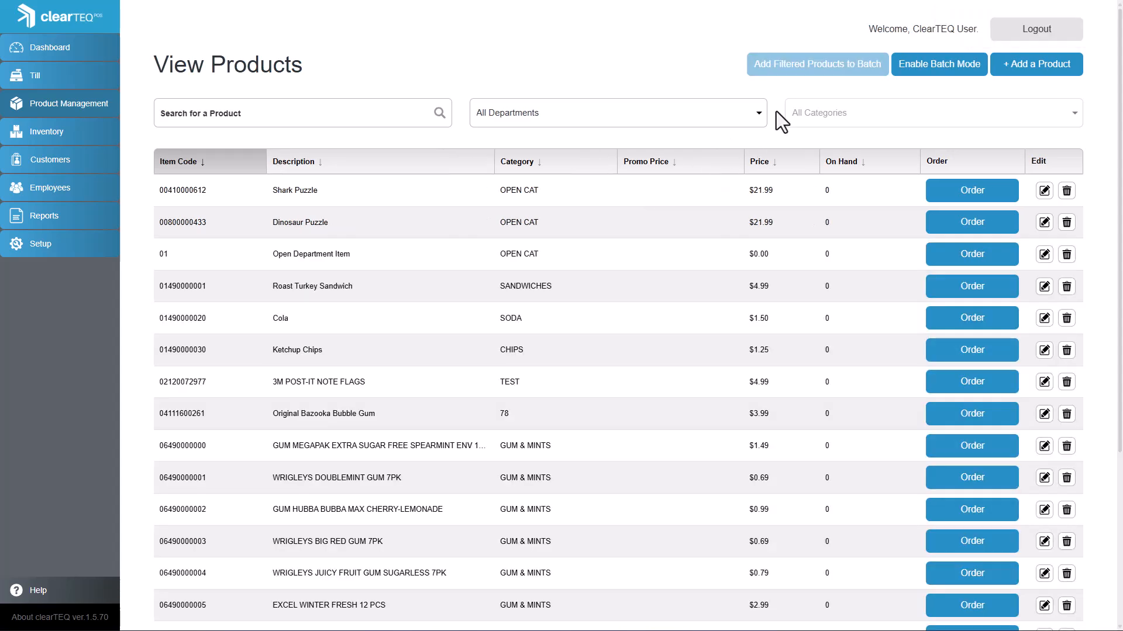
# - Enable batch mode on the product list for the Tax Relief batch
pyautogui.click(923, 84)
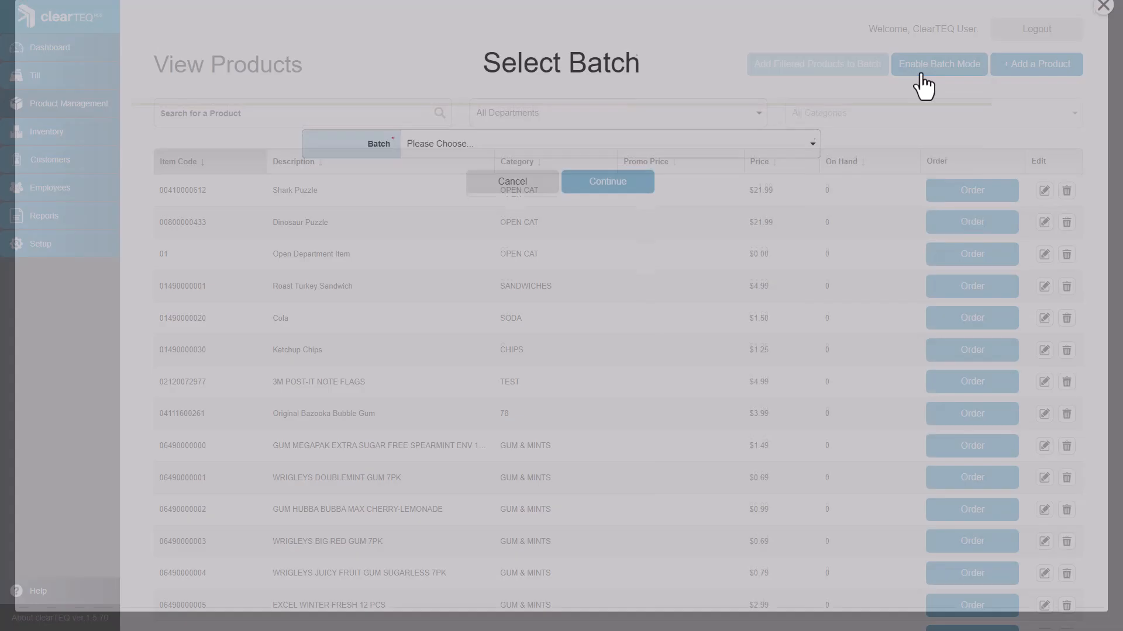
pyautogui.click(787, 159)
pyautogui.click(732, 181)
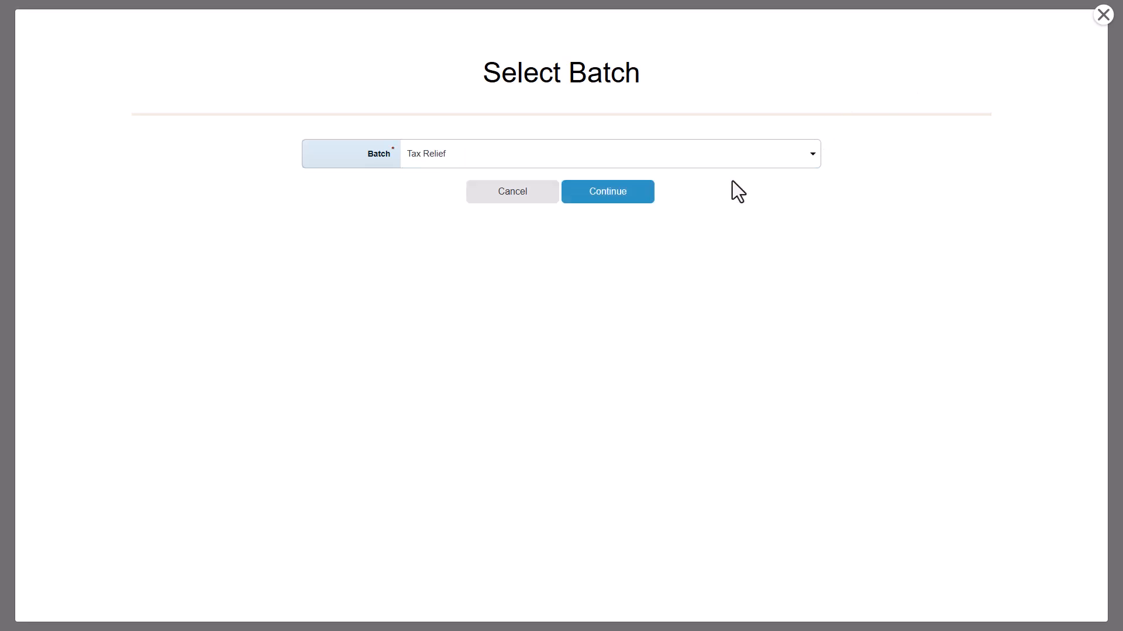
pyautogui.click(637, 196)
pyautogui.click(401, 119)
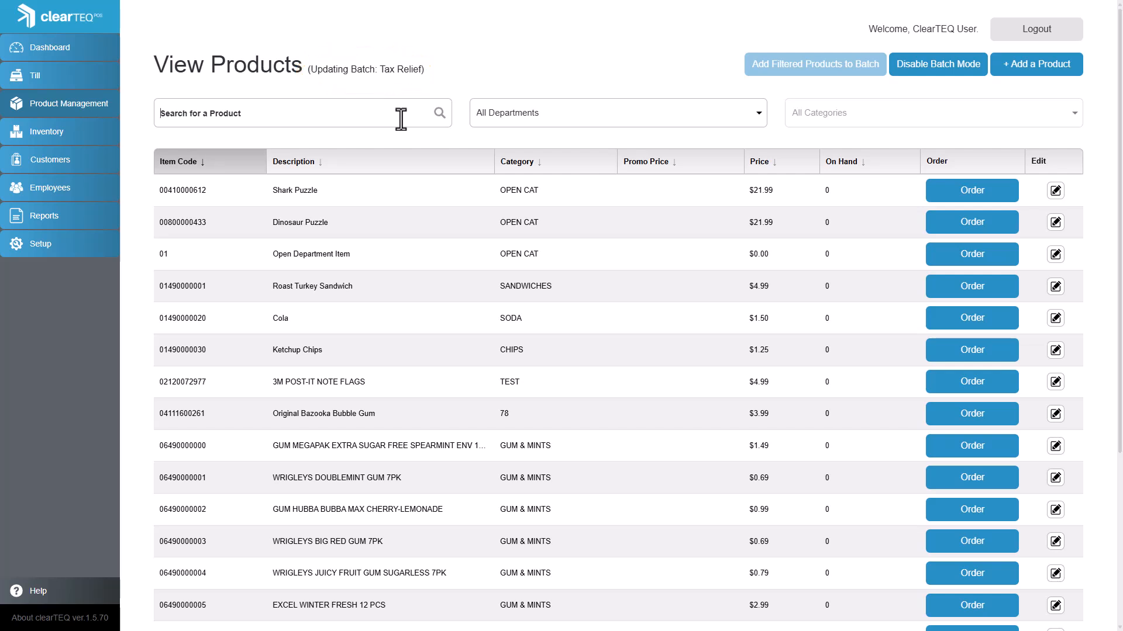
pyautogui.write('60002010036553')
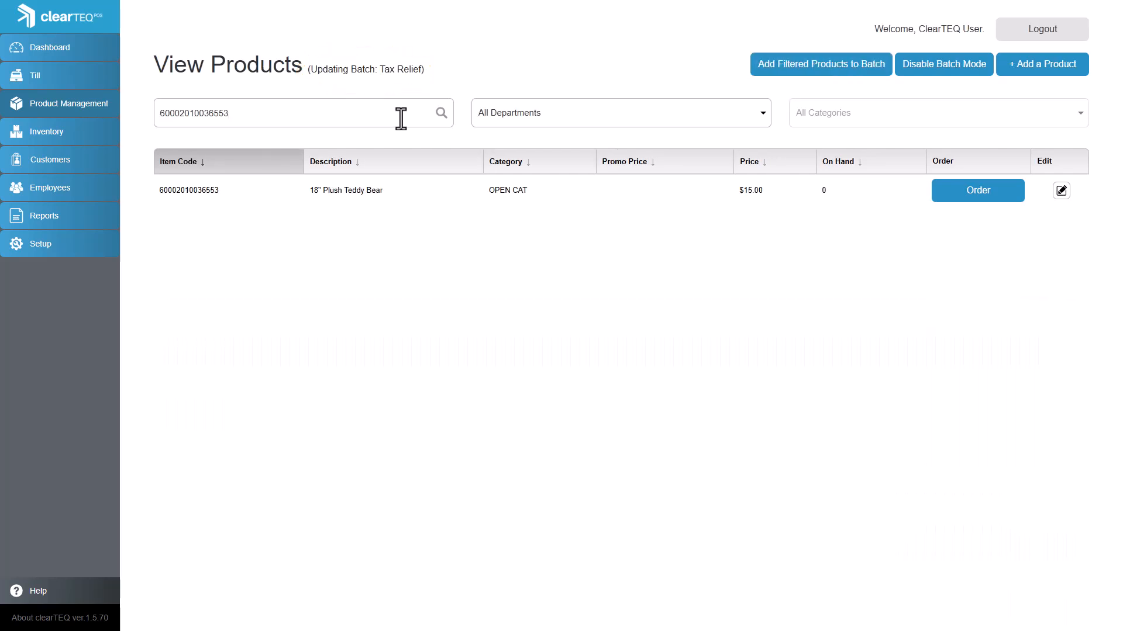
pyautogui.click(1068, 195)
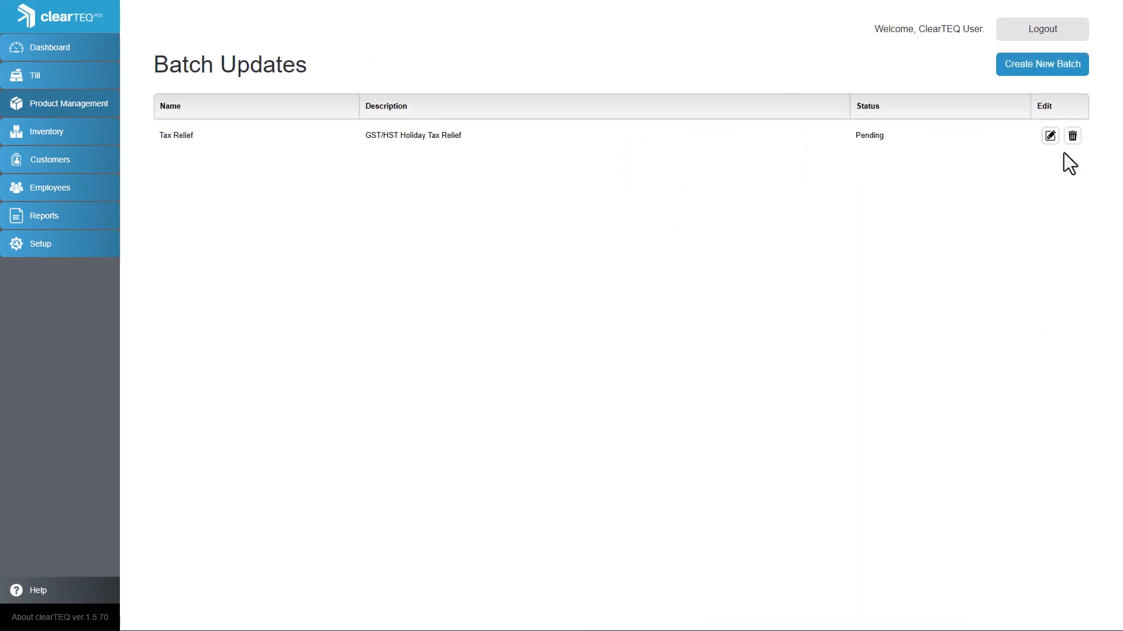
# - Open the Tax Relief batch for editing and update the taxes target value of all its items to NONE
pyautogui.click(1050, 136)
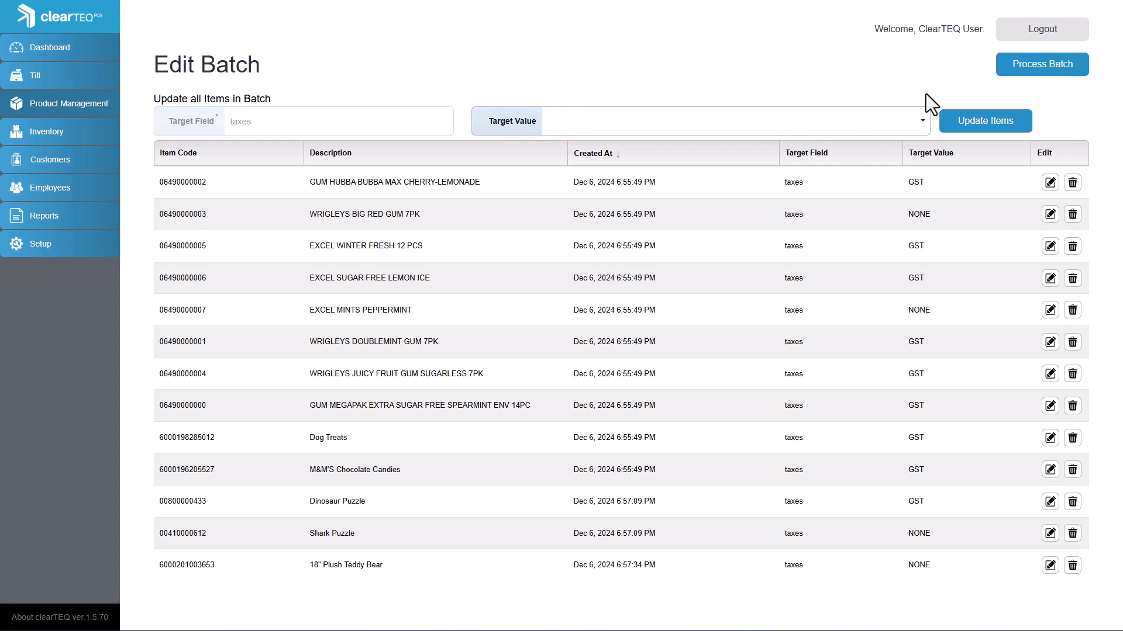
pyautogui.click(979, 131)
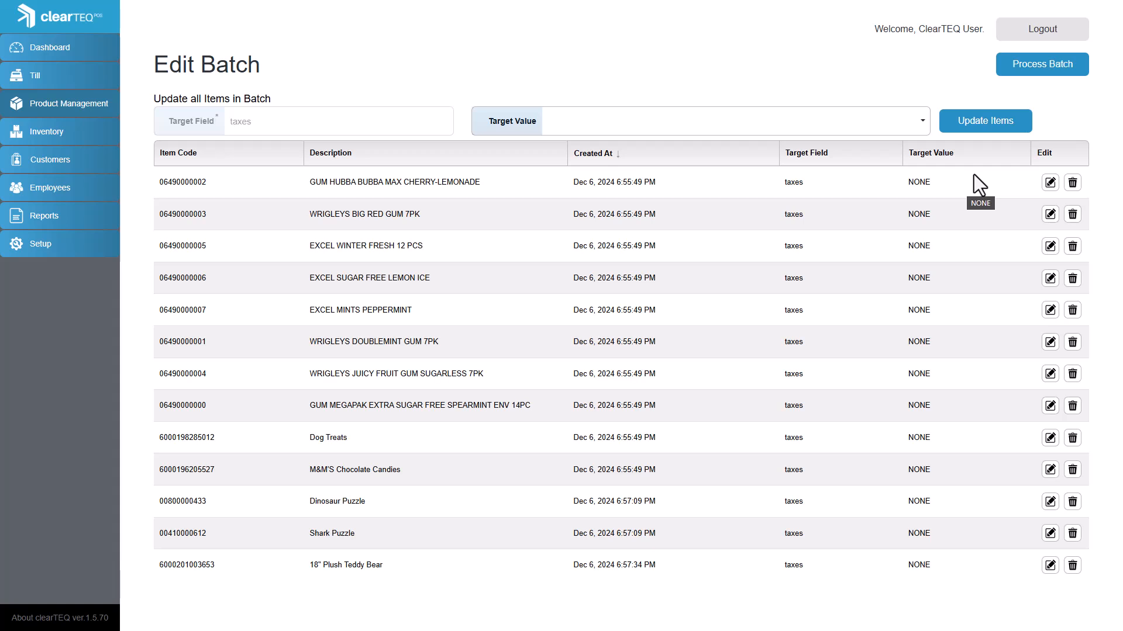
# - Set the taxes target value of GUM HUBBA BUBBA MAX CHERRY-LEMONADE to GST and delete Dog Treats from the batch
pyautogui.click(1052, 184)
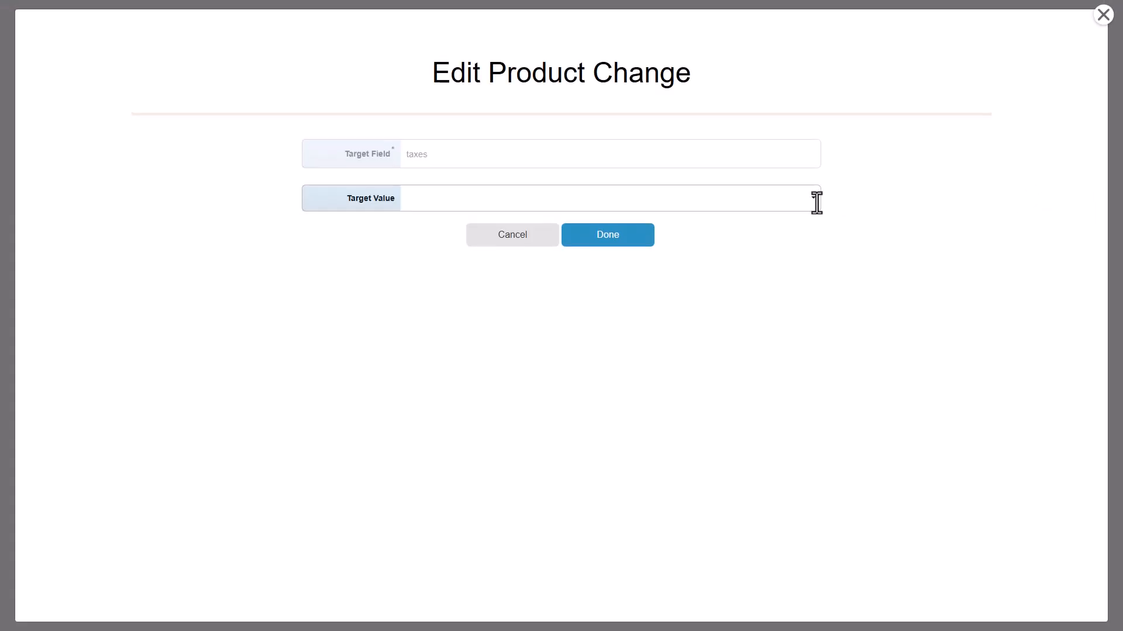
pyautogui.click(816, 202)
pyautogui.click(750, 225)
pyautogui.click(644, 246)
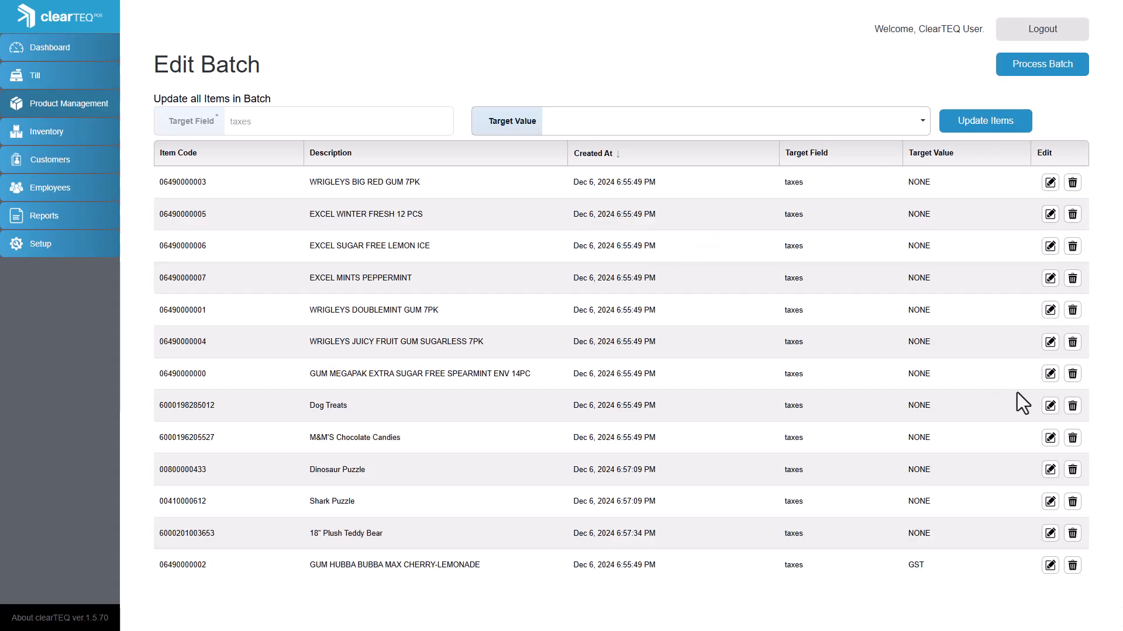
pyautogui.click(1072, 407)
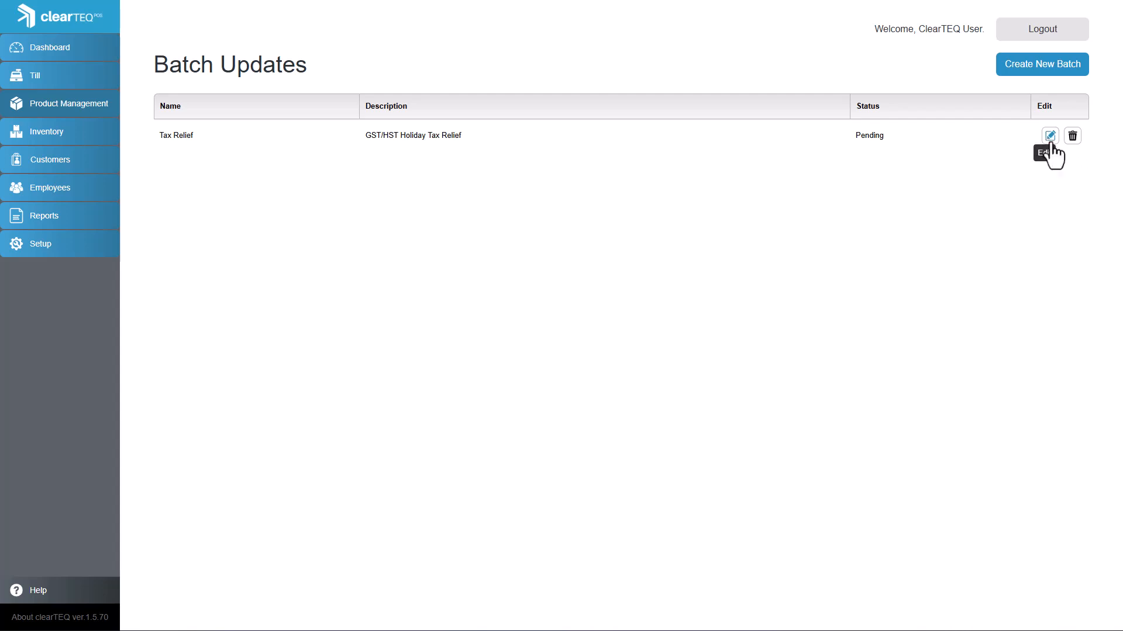
# - Open the Tax Relief batch from the batch updates list and process it
pyautogui.click(1050, 139)
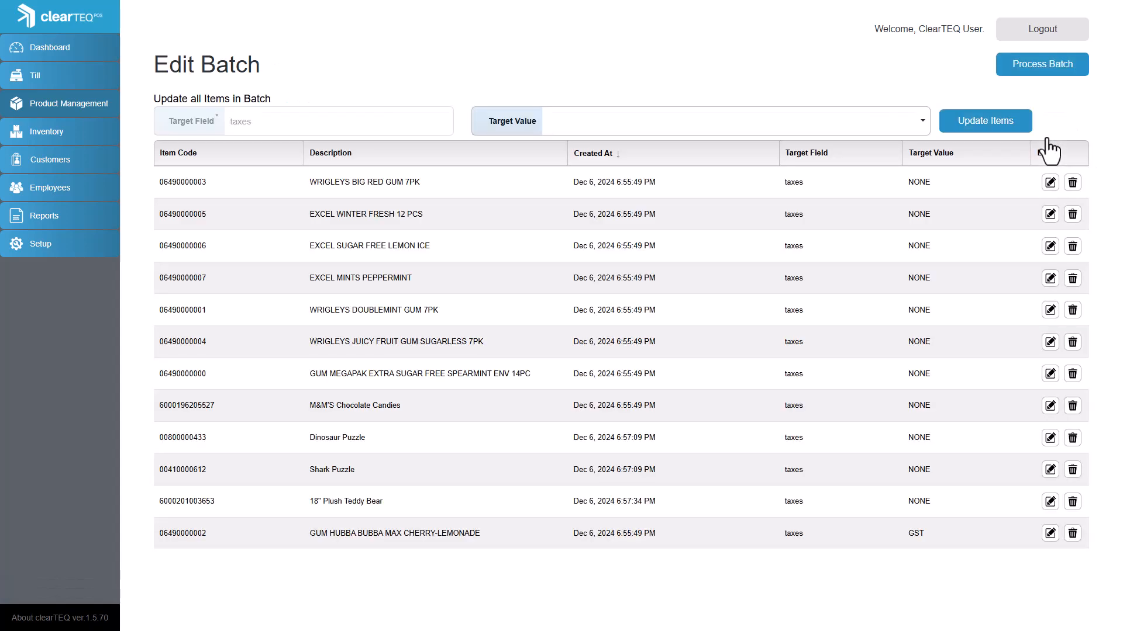
pyautogui.click(1046, 69)
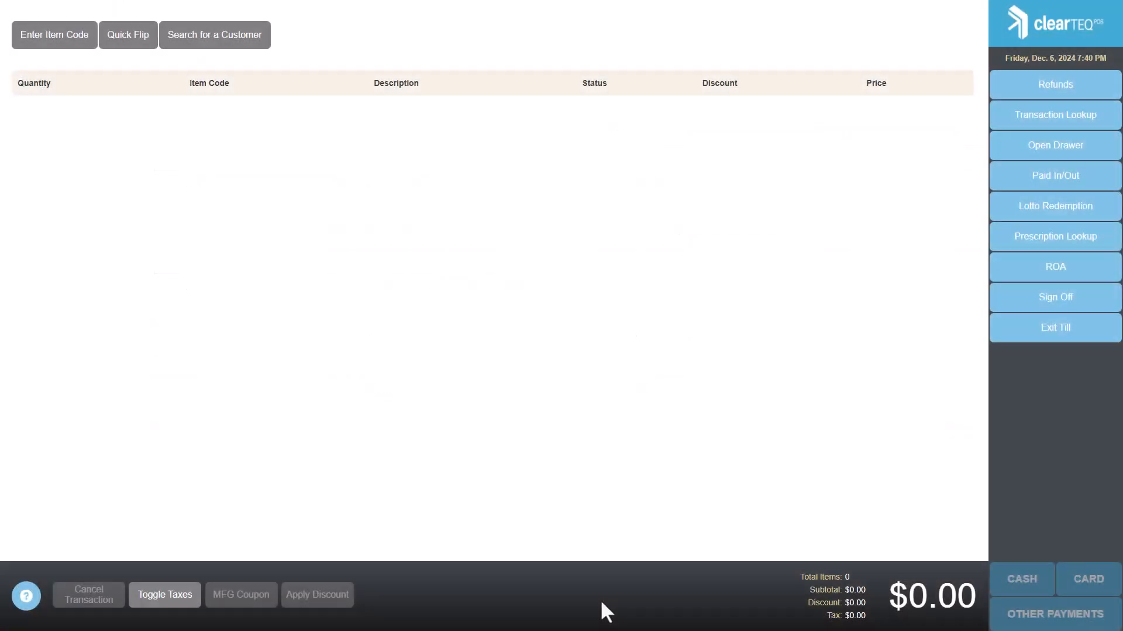
pyautogui.write('3046')
pyautogui.press('Return')
pyautogui.write('6000196205527')
pyautogui.press('Return')
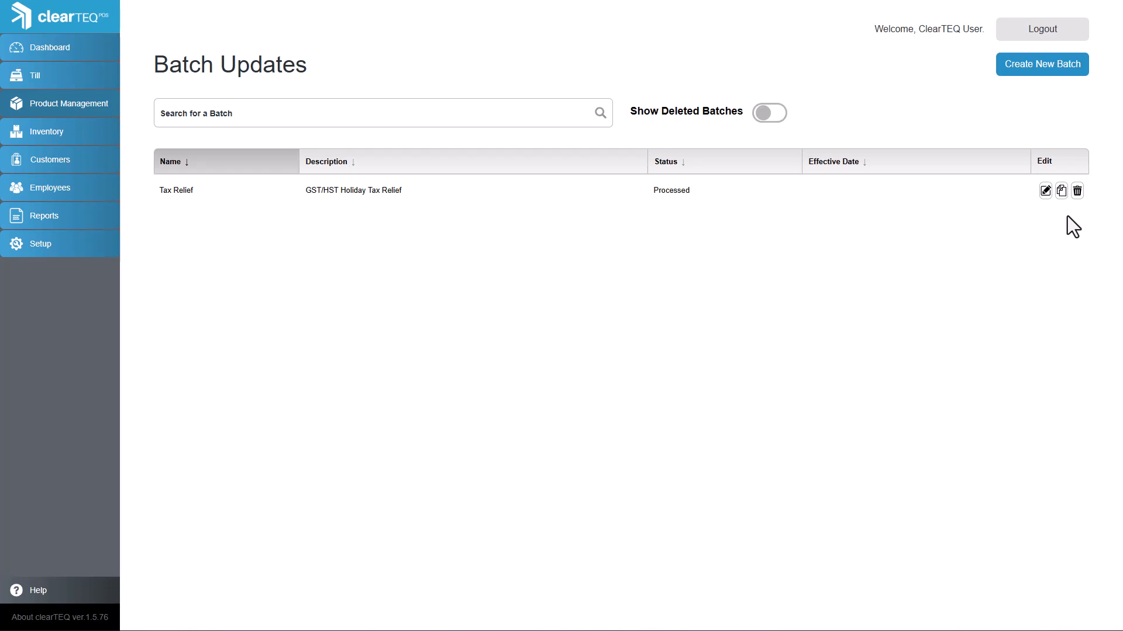
# - Open the processed Tax Relief batch and clone it
pyautogui.click(1046, 191)
pyautogui.click(922, 67)
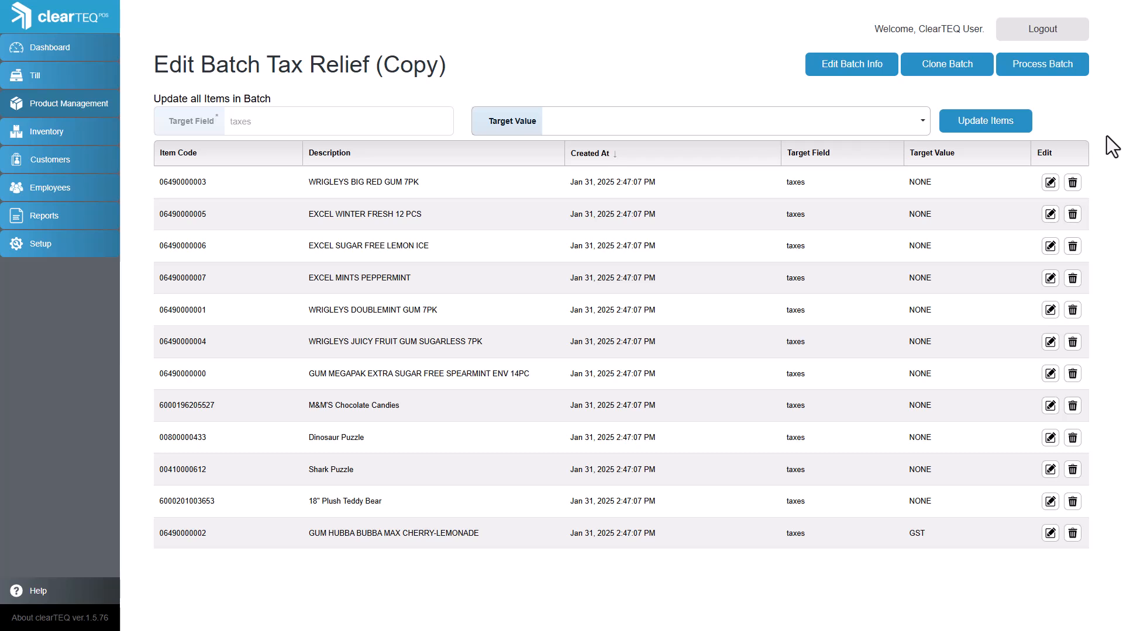
# - Update the taxes target value of all items in the cloned batch to GST
pyautogui.click(924, 123)
pyautogui.click(892, 146)
pyautogui.click(962, 136)
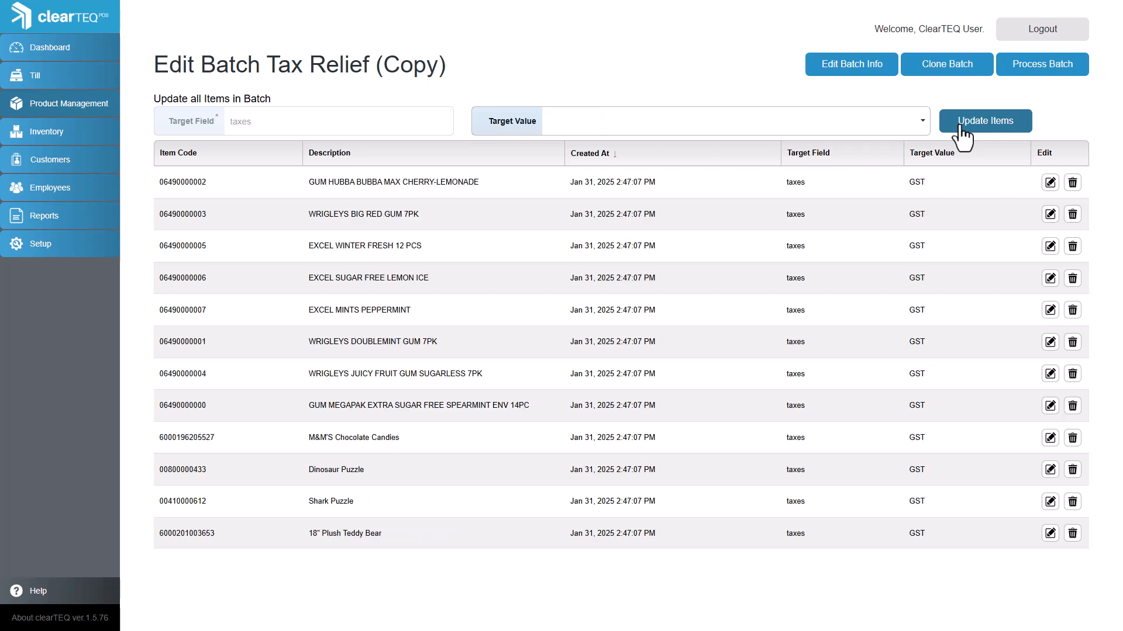
# - Rename the cloned batch to "Tax Relief - Period End" and set its effective date to February 15, 2025
pyautogui.click(874, 69)
pyautogui.moveTo(546, 153); pyautogui.dragTo(395, 153)
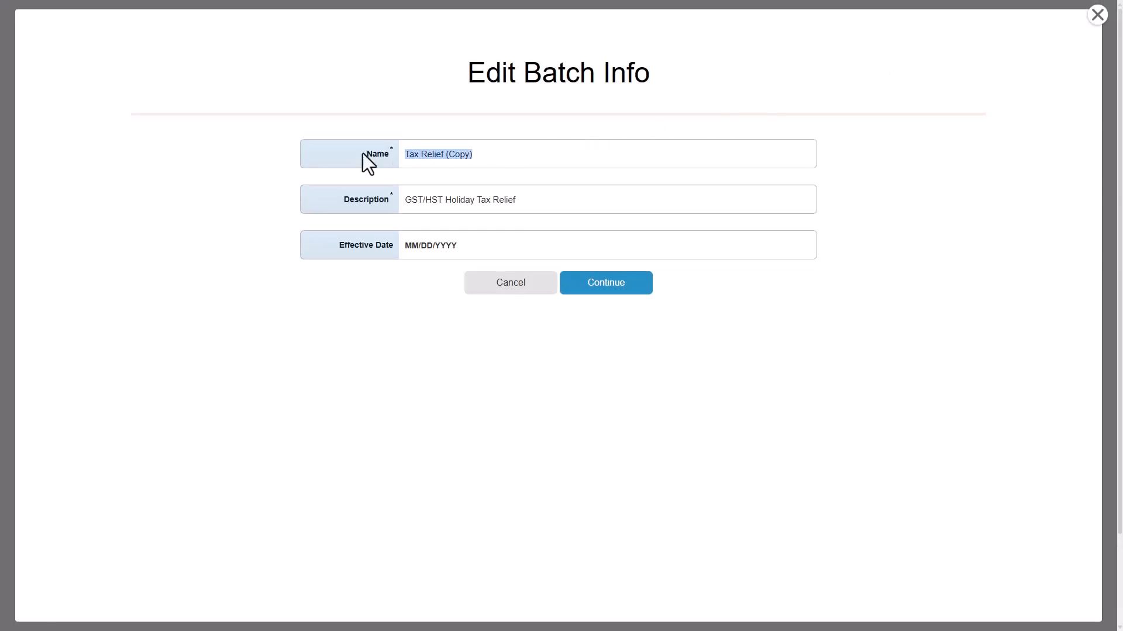
pyautogui.write('Tax Relief - Period End')
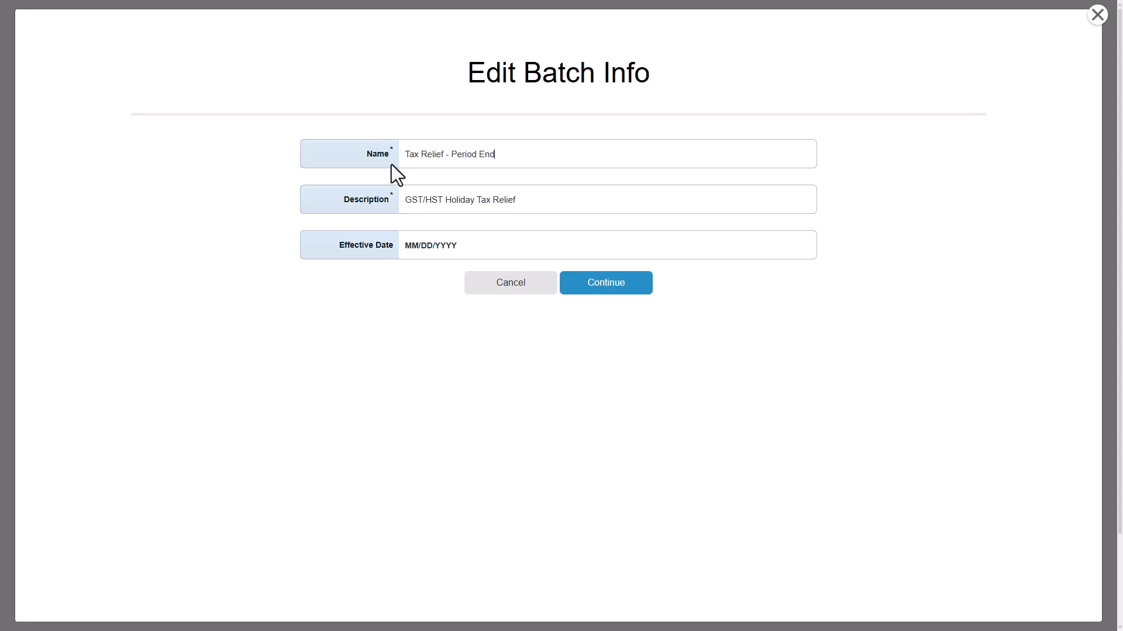
pyautogui.click(463, 245)
pyautogui.click(674, 282)
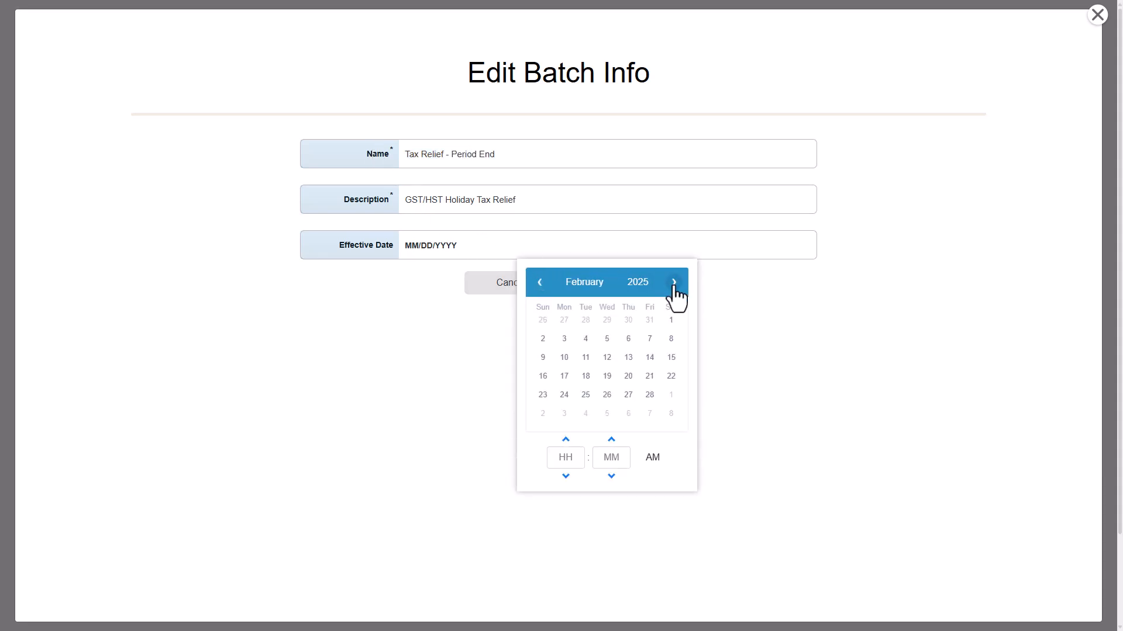
pyautogui.click(671, 357)
pyautogui.click(627, 294)
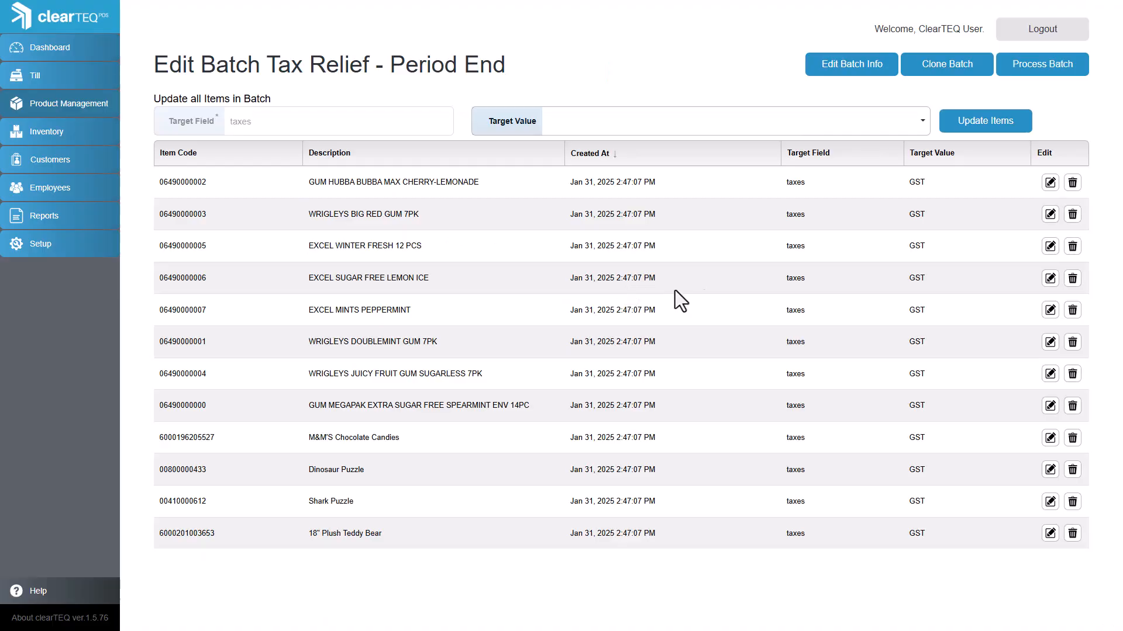